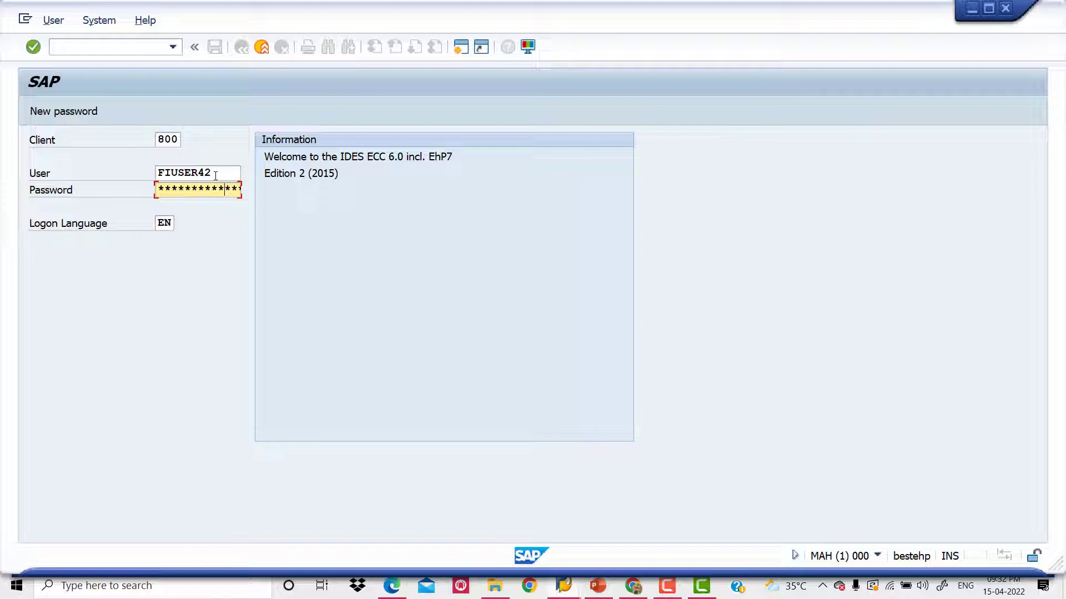
Step: Log on to client 800 and expand Accounting > Financial Accounting > General Ledger > Document Entry in the SAP Menu
key("Return")
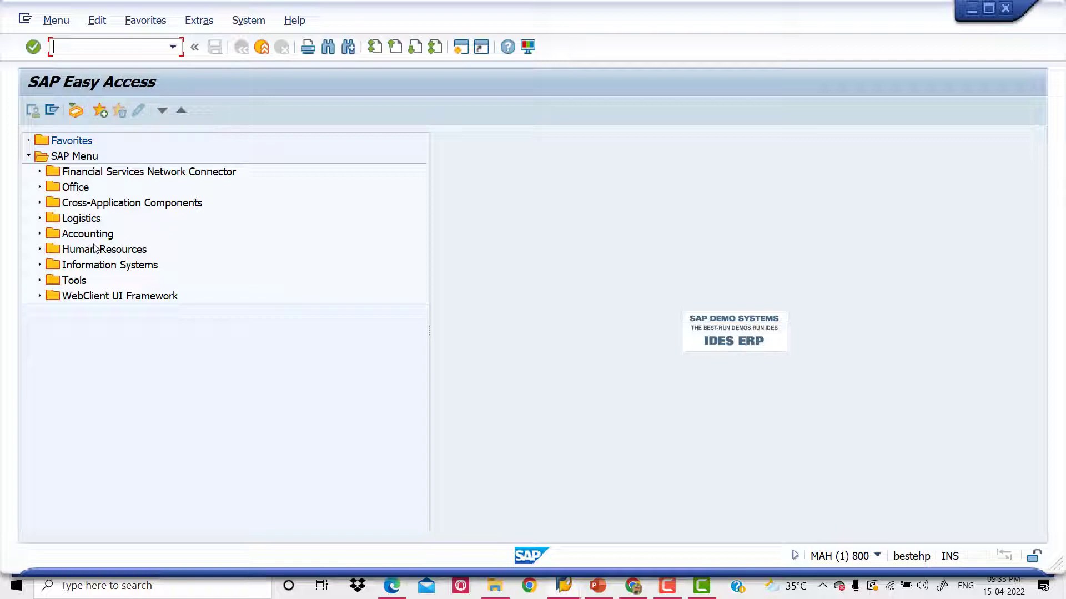
left_click(40, 234)
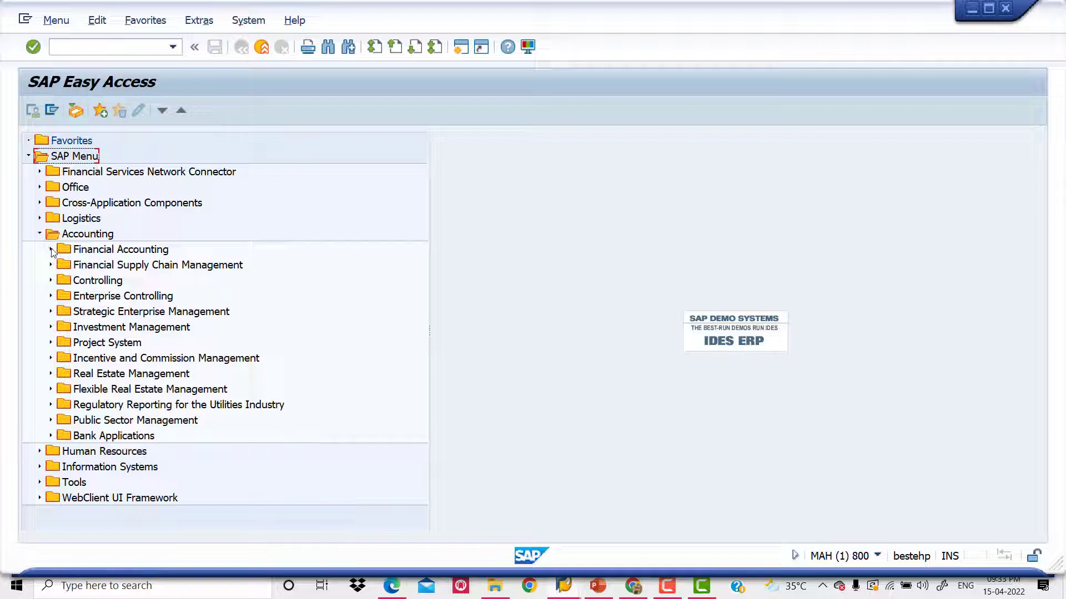
left_click(51, 250)
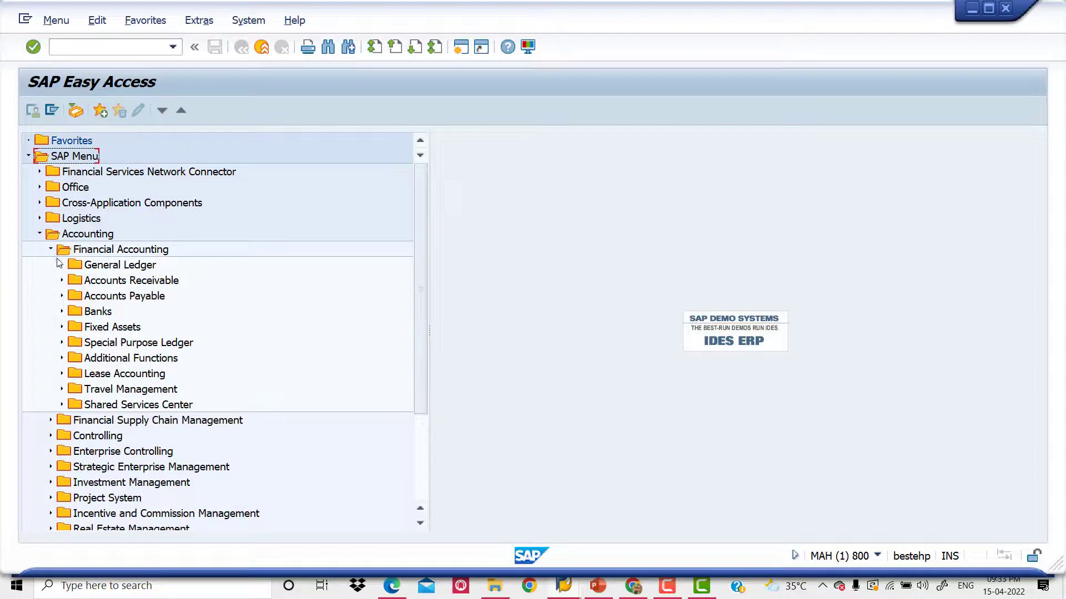
left_click(61, 265)
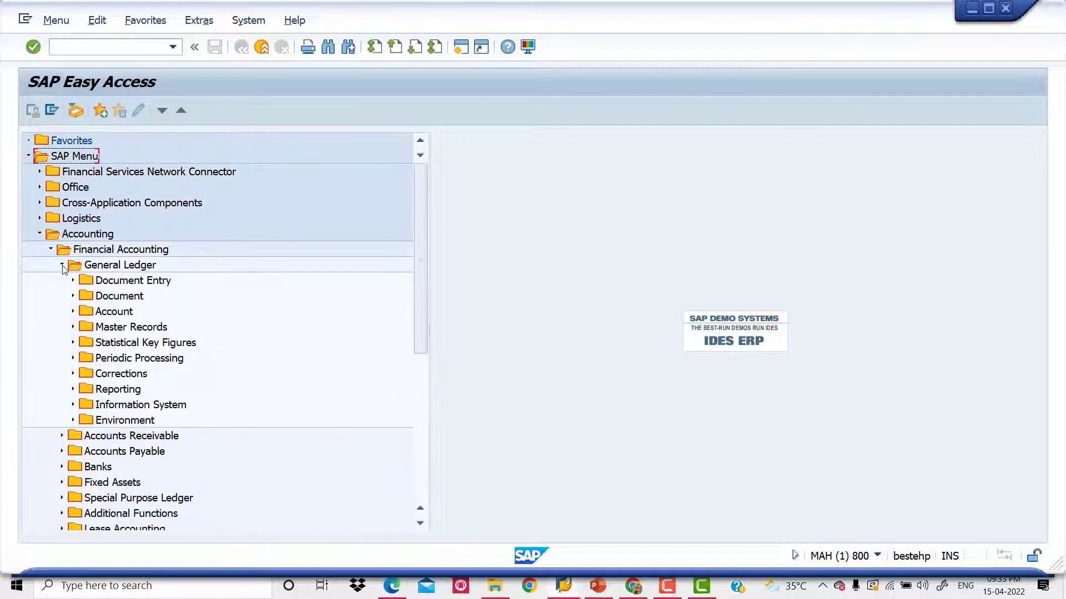
left_click(72, 281)
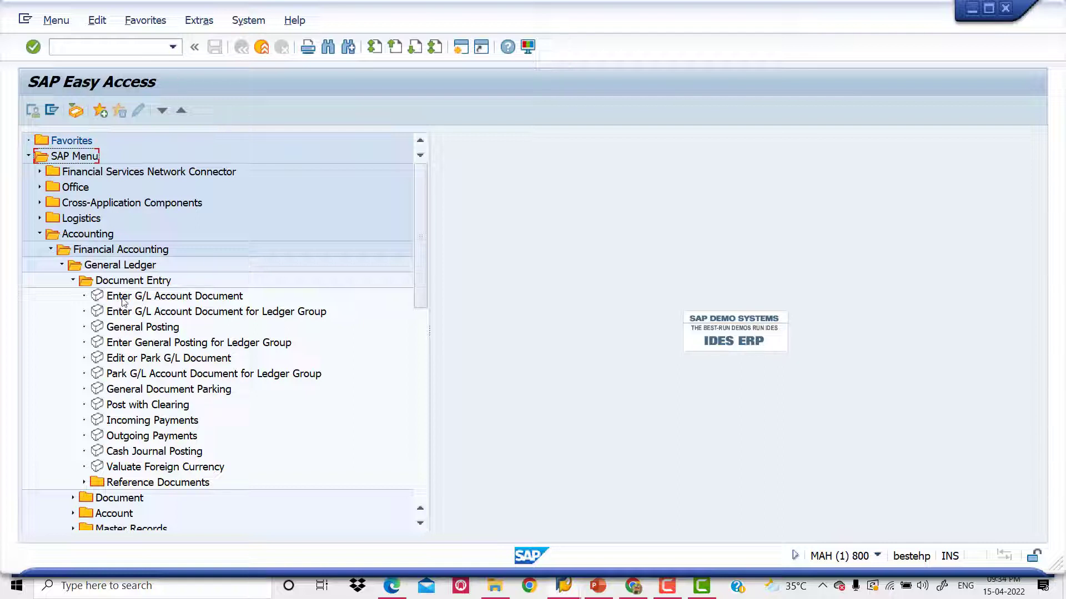
Step: Examine the General Ledger's Document folder and its Parked Documents entries, and collapse the General Ledger branch
left_click(74, 281)
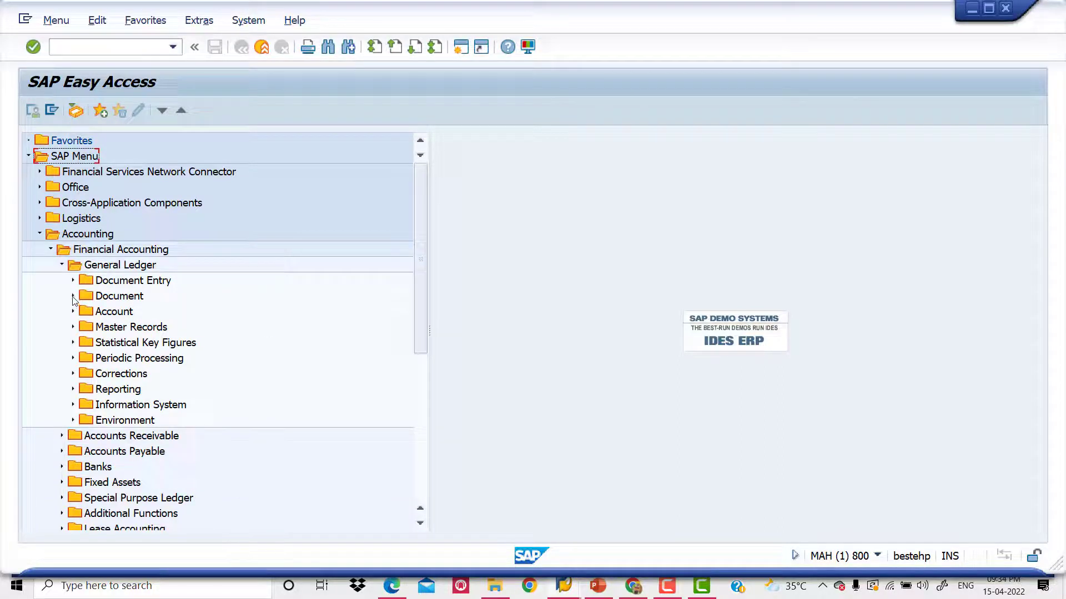
left_click(73, 297)
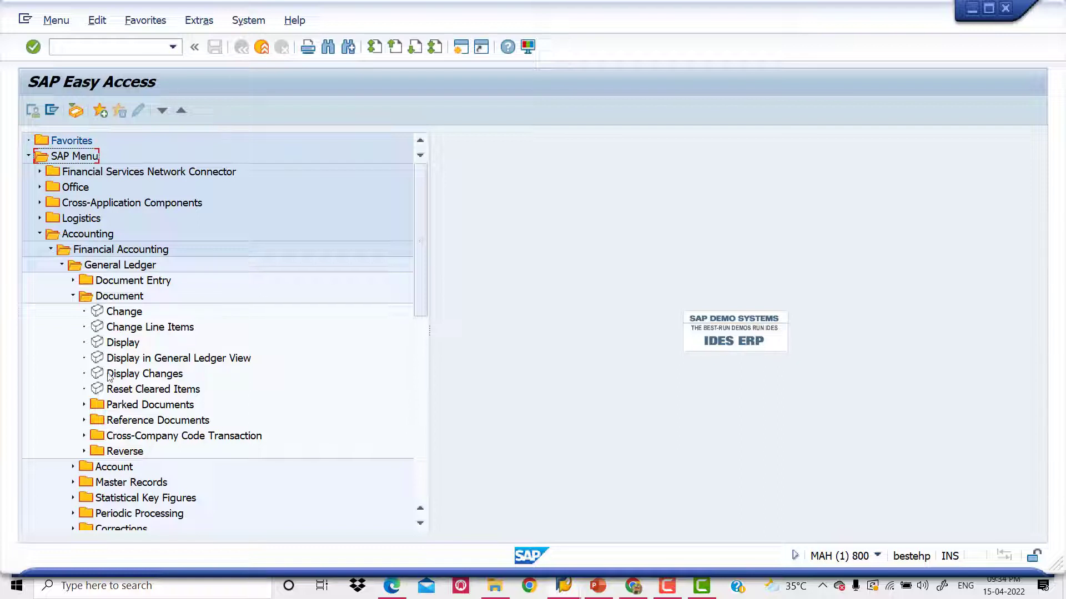
left_click(85, 406)
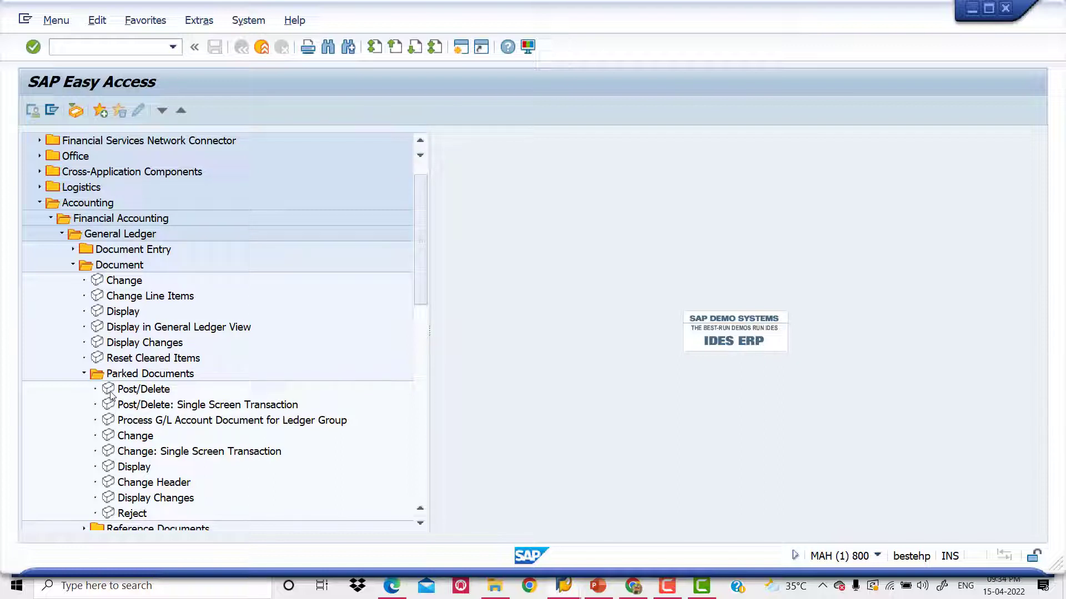
left_click(84, 374)
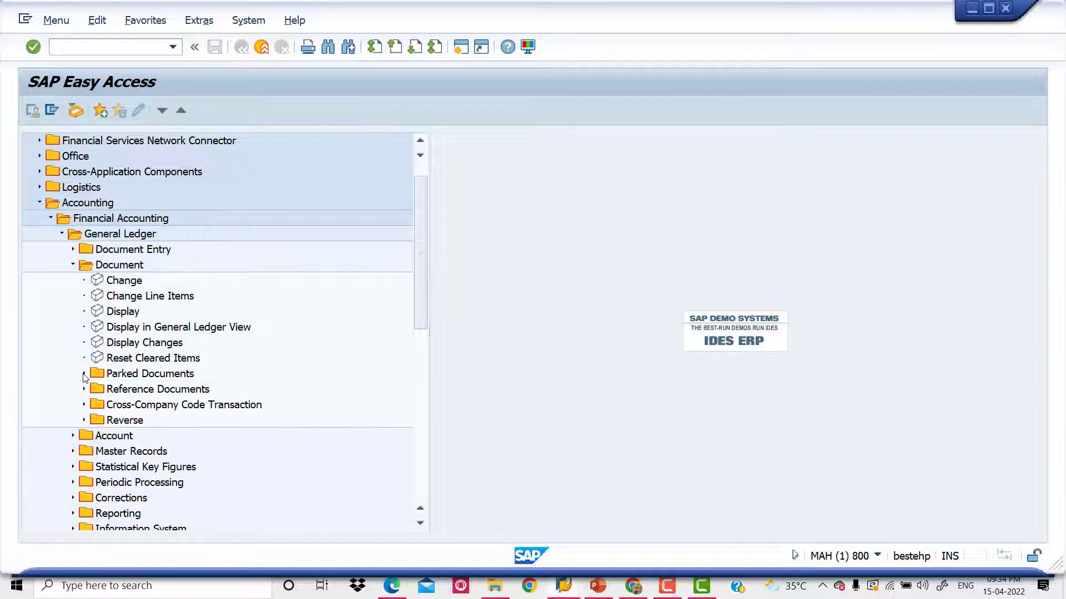
left_click(72, 266)
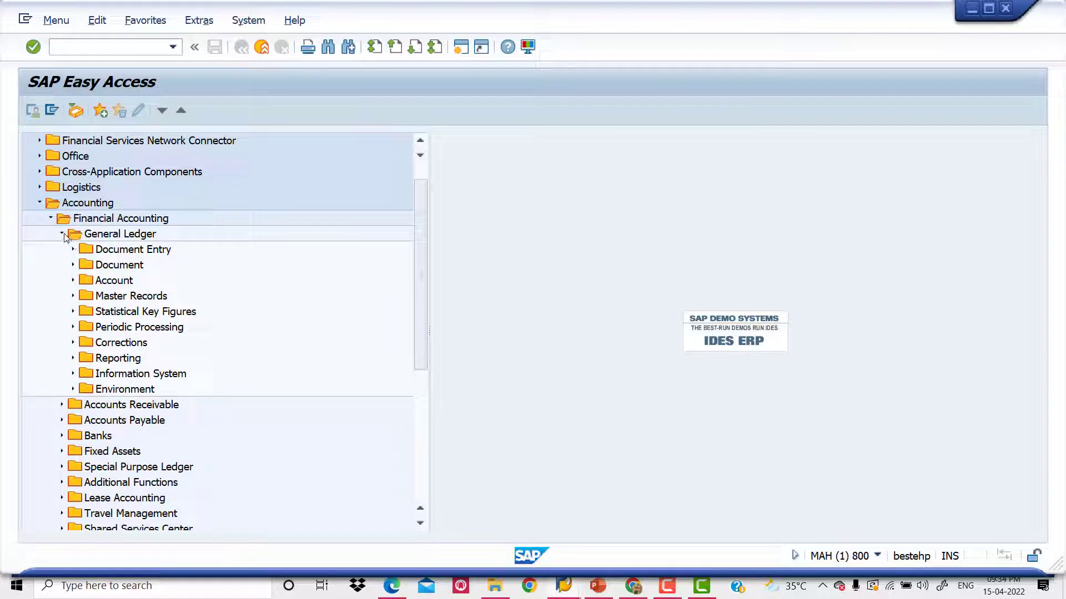
left_click(62, 235)
Step: Look through the Document Entry, Document and Parked Documents folders of Accounts Receivable, and collapse the branch
left_click(61, 250)
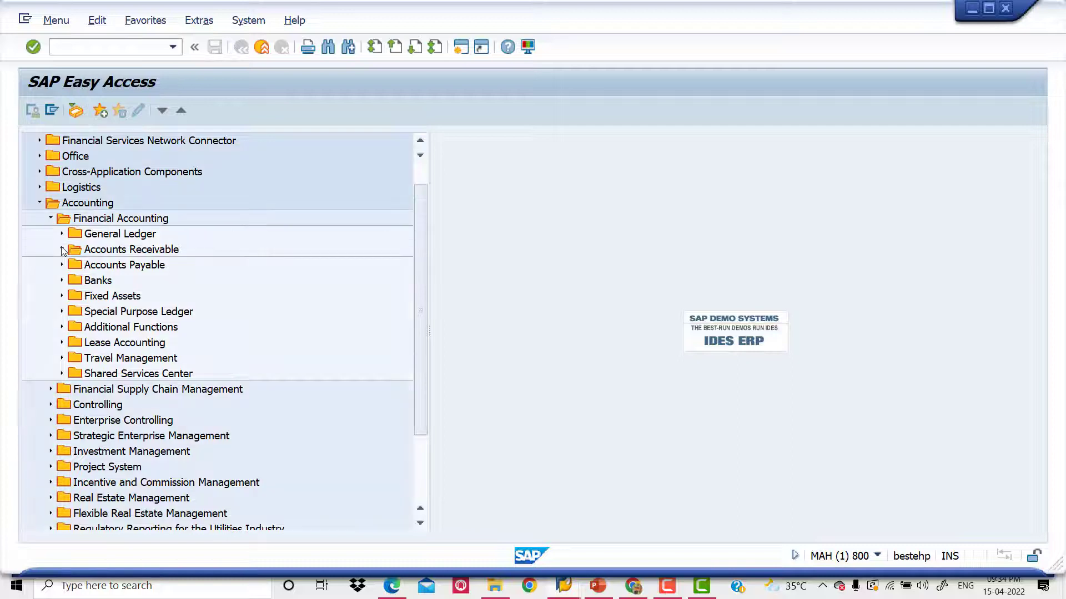
left_click(72, 266)
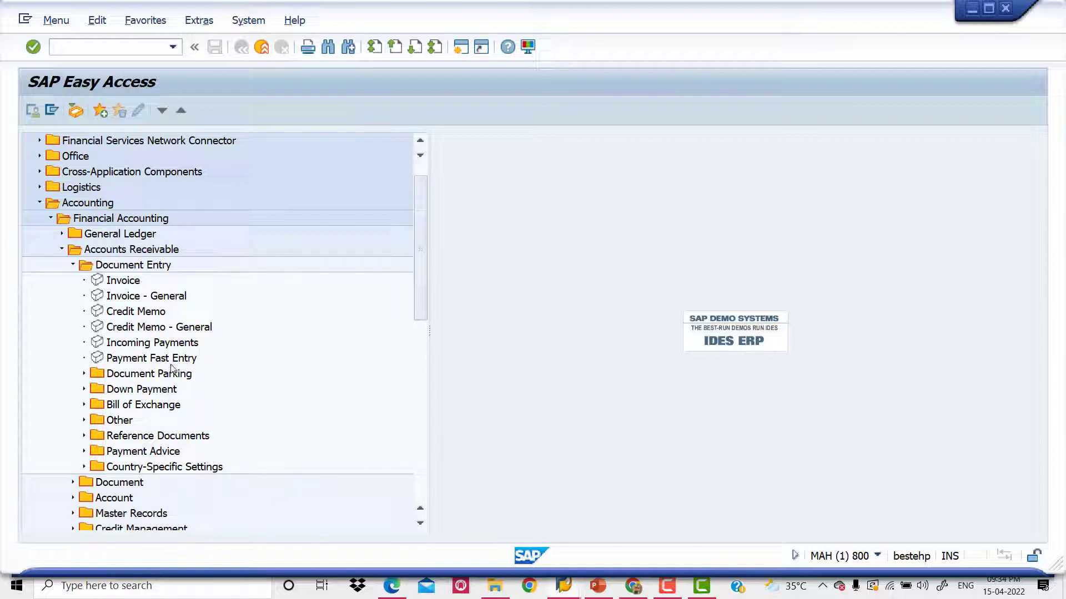
left_click(72, 265)
left_click(74, 281)
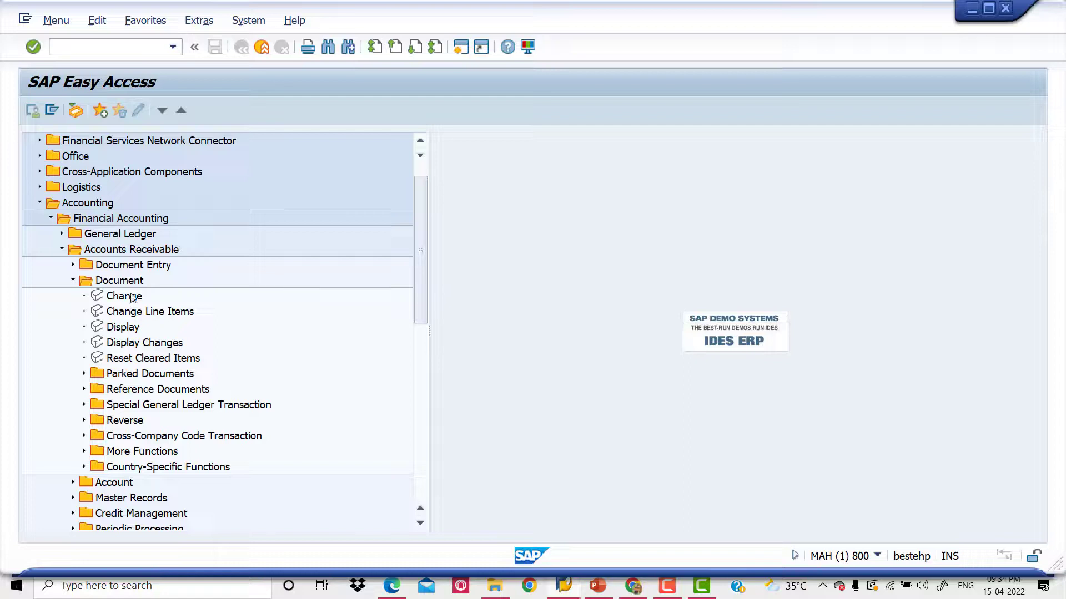
left_click(84, 373)
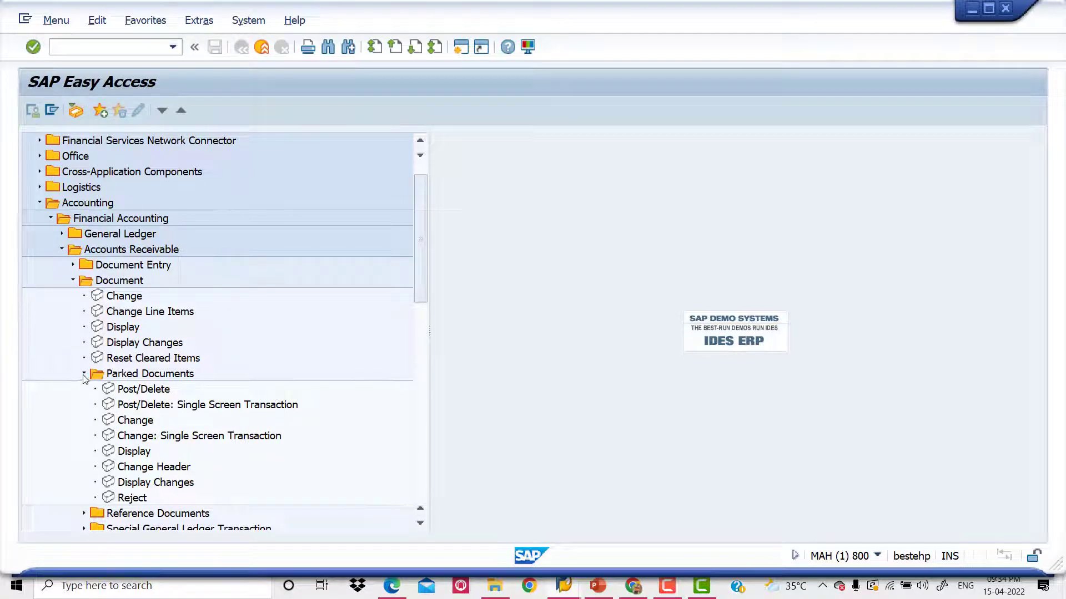
left_click(84, 374)
left_click(73, 281)
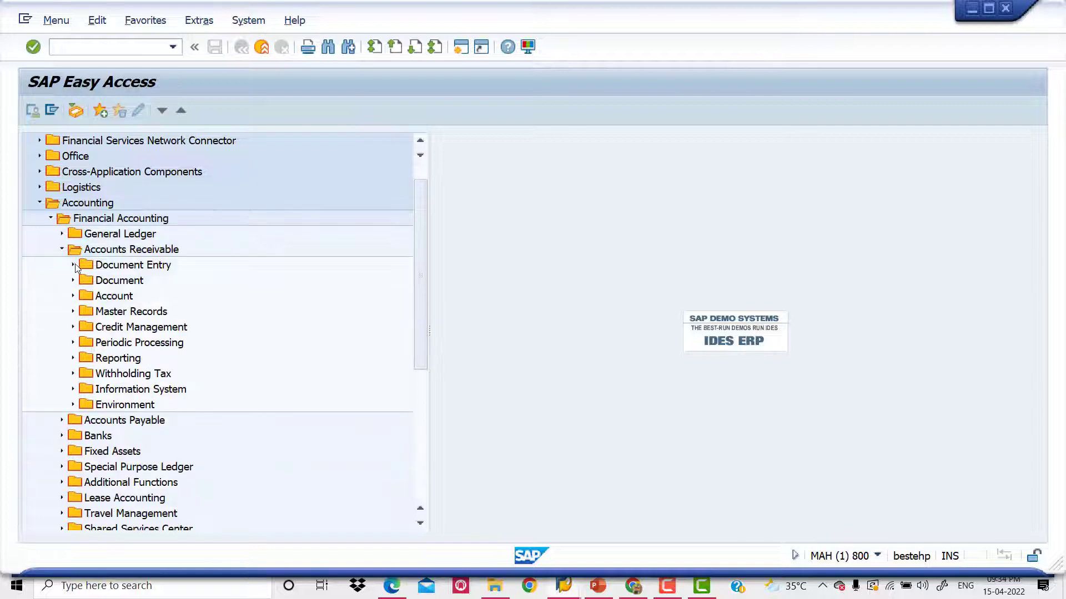
left_click(61, 249)
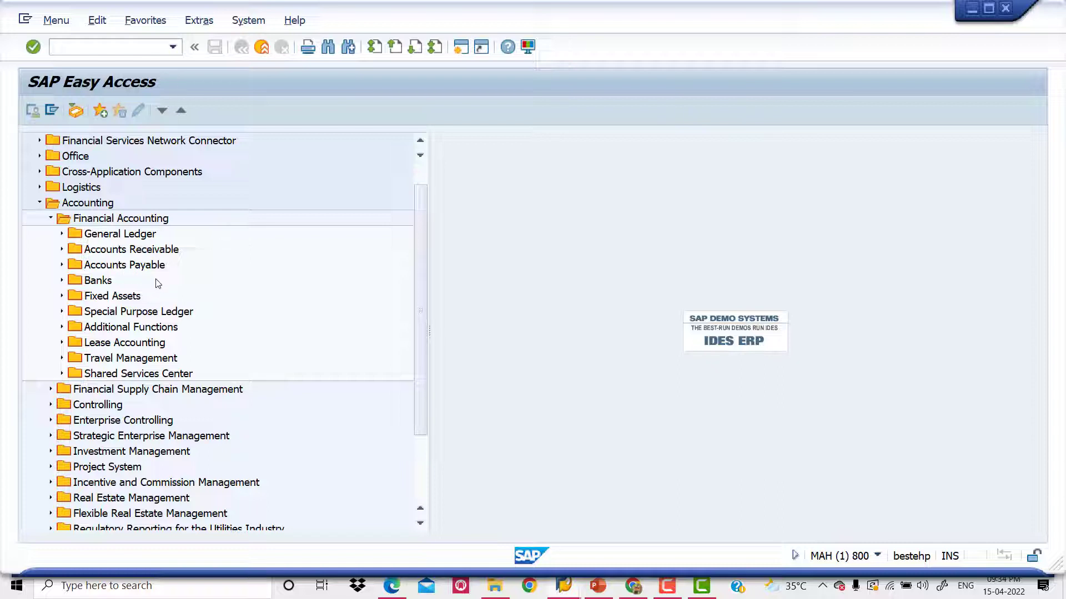
Step: Look at the subfolders of Controlling under Accounting, and collapse the whole Accounting branch
left_click(50, 219)
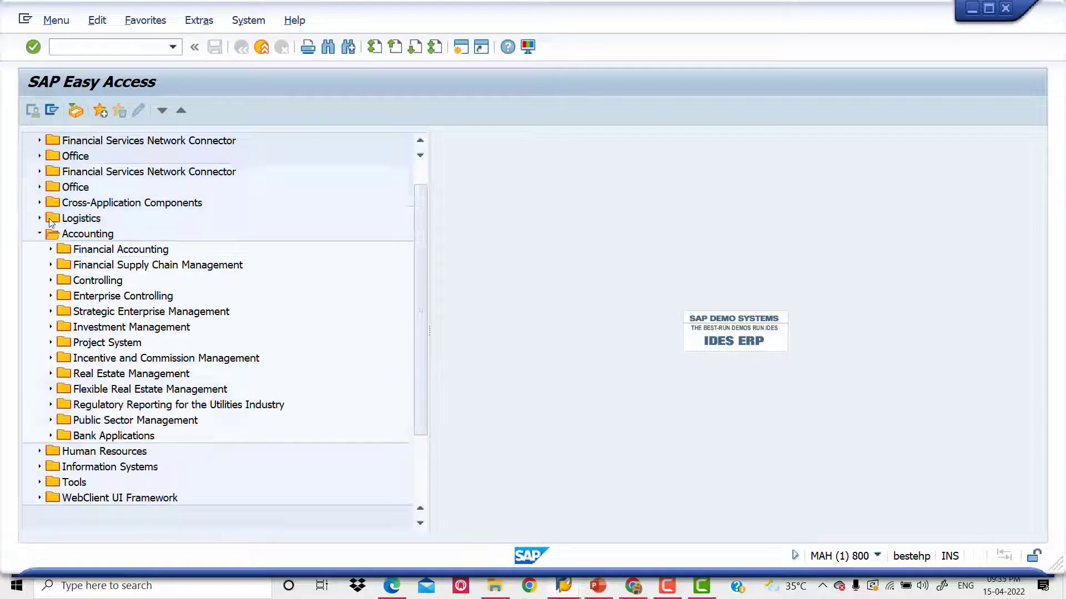
left_click(51, 280)
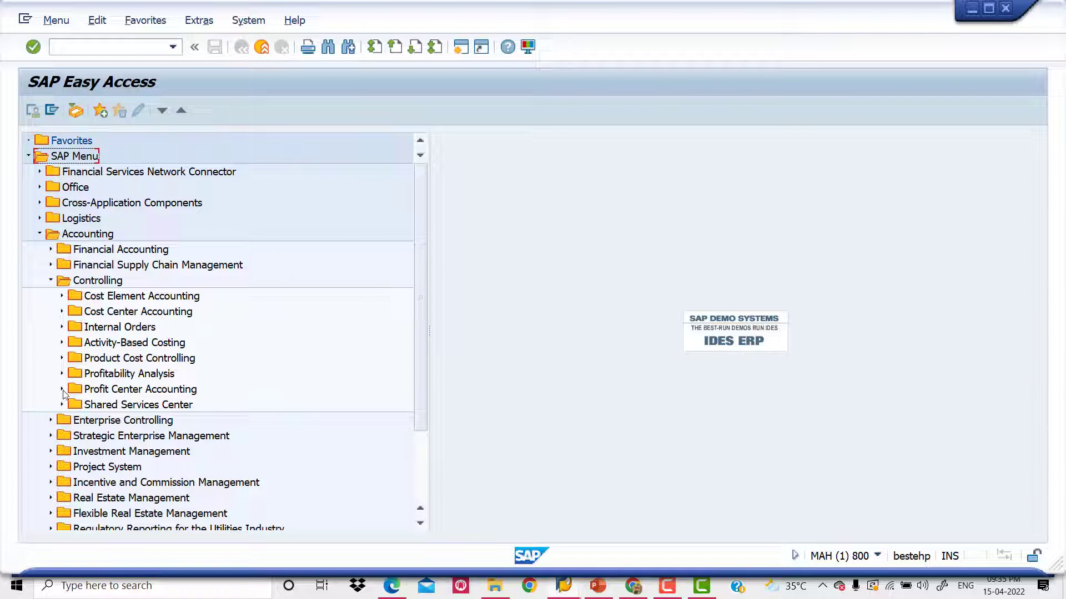
left_click(51, 281)
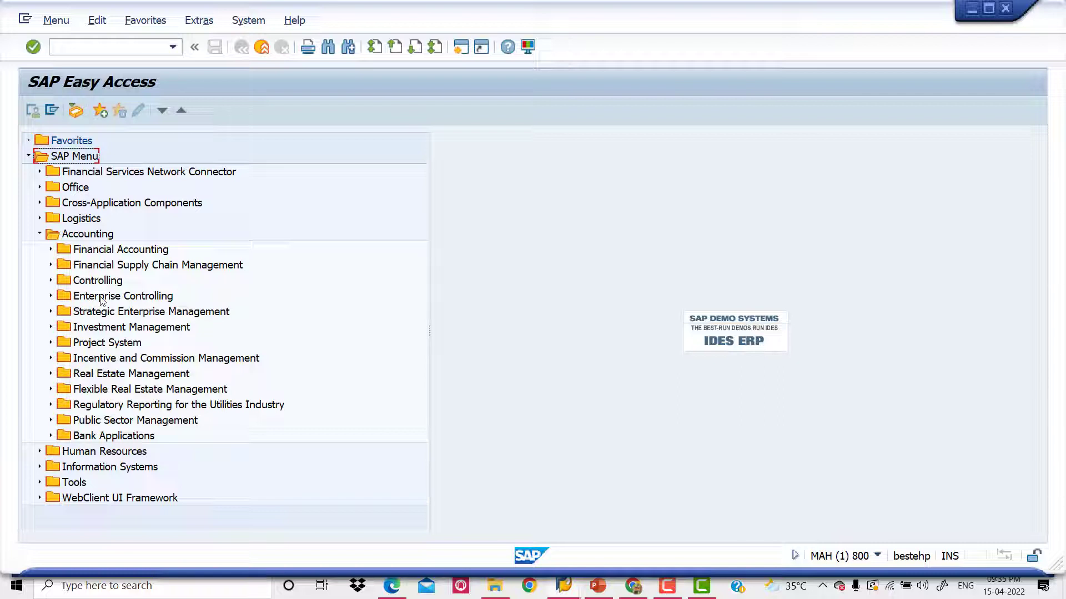
left_click(39, 234)
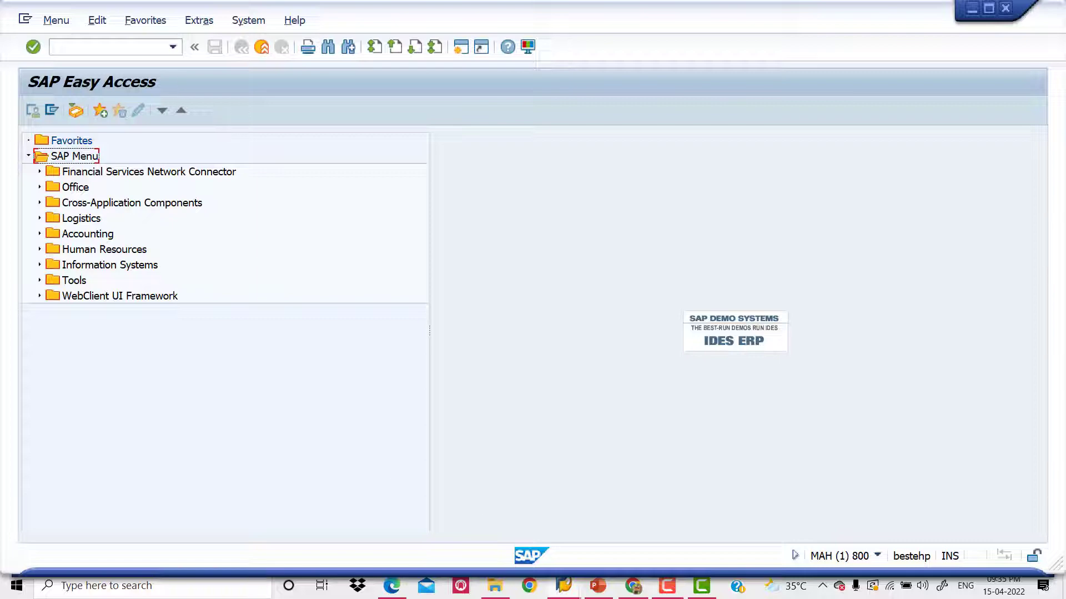
Step: Switch to the PowerPoint presentation and select the words "use-Display Technical Names" on the first slide
left_click(594, 593)
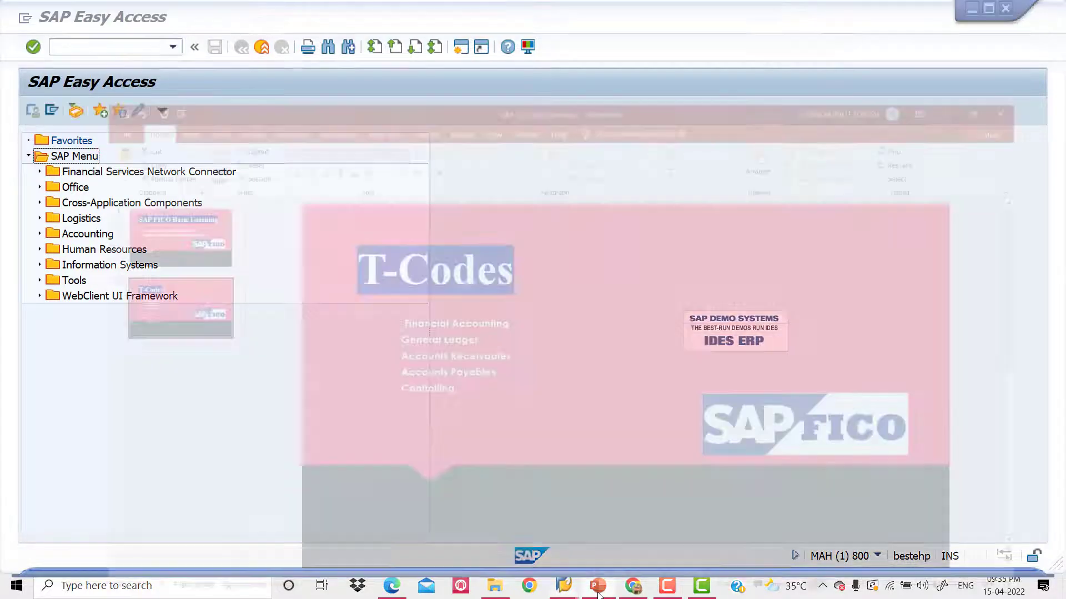
left_click(105, 180)
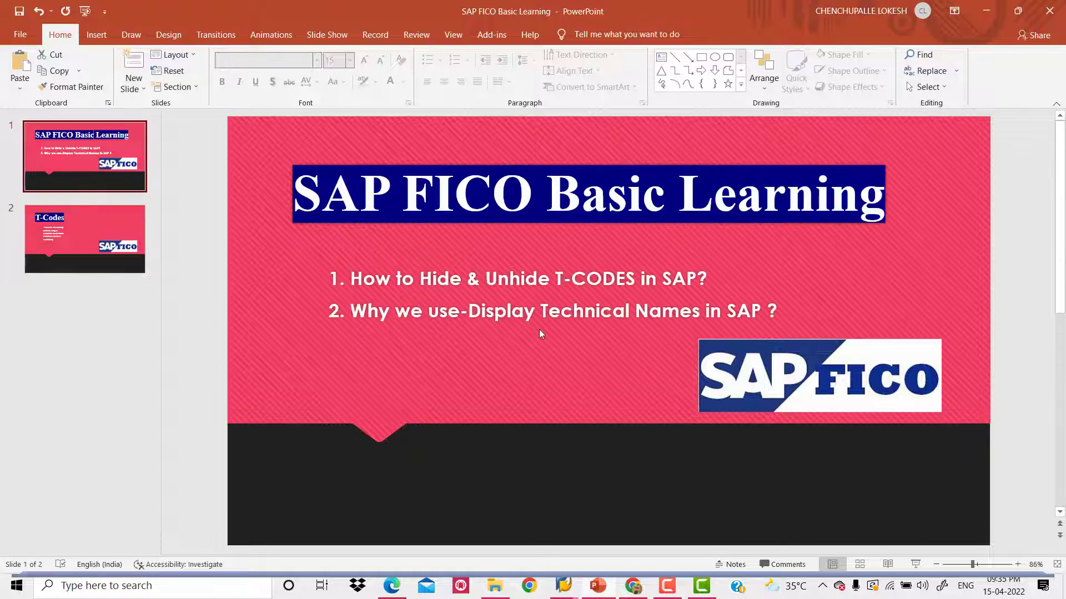
left_click_drag(469, 308, 691, 315)
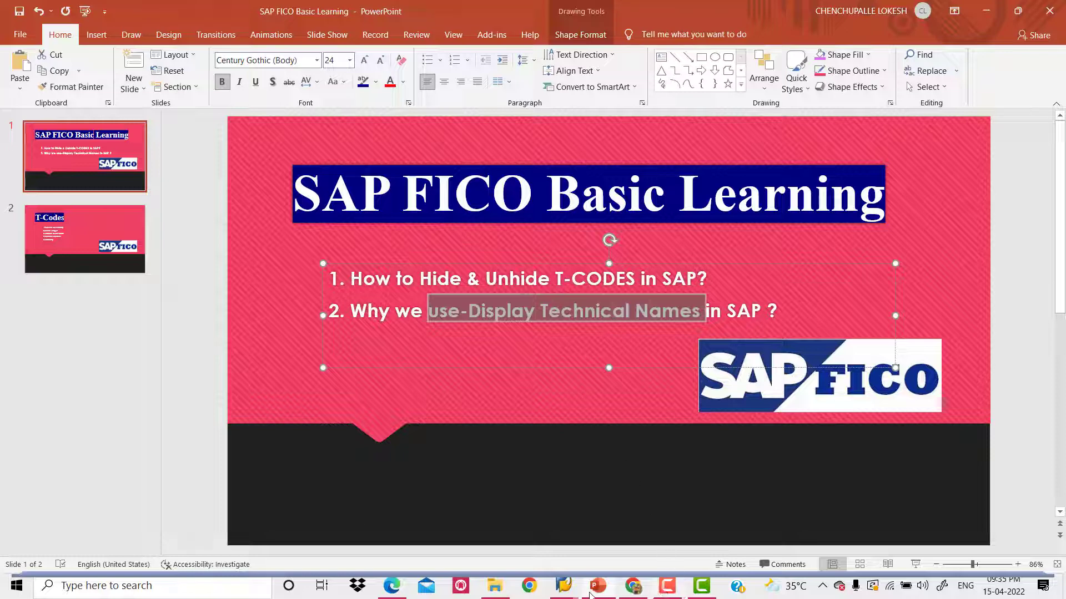
Step: Switch back to SAP and enable Display Technical Names in the SAP Easy Access settings
mouse_move(572, 588)
left_click(564, 525)
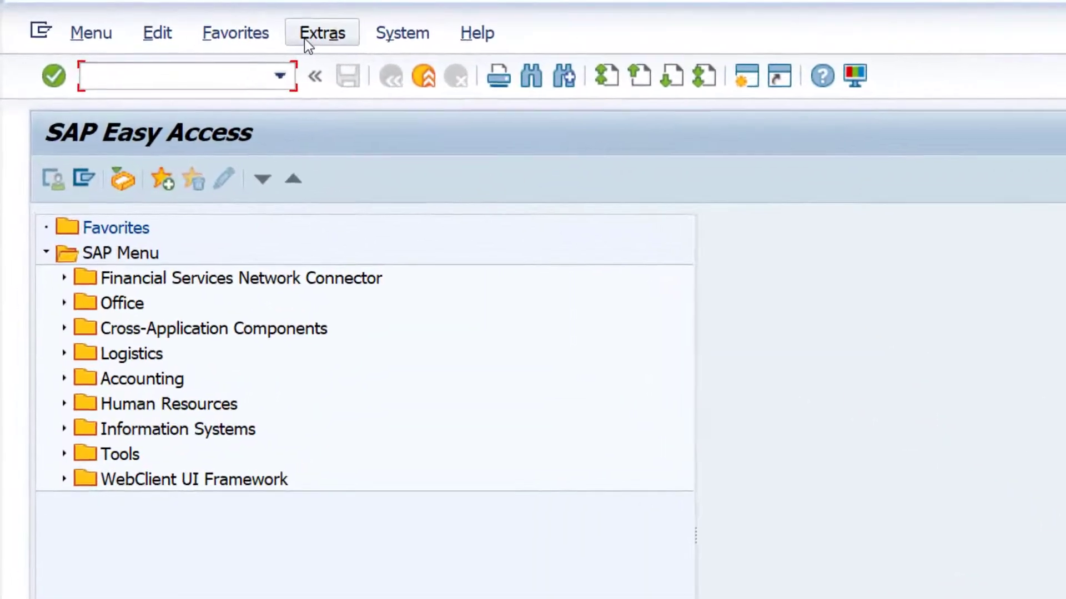
left_click(321, 41)
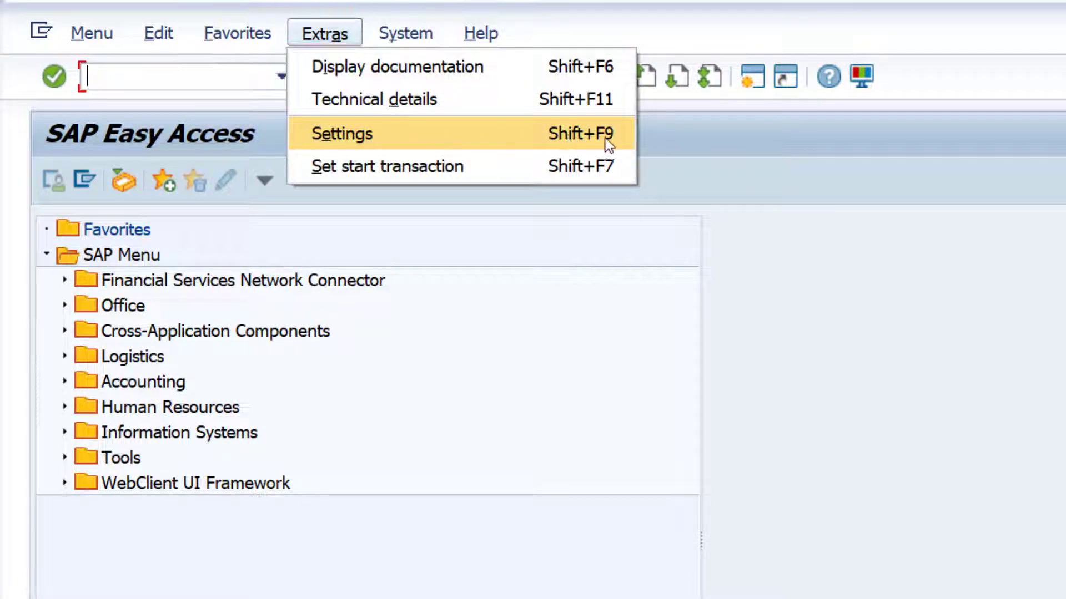
left_click(362, 133)
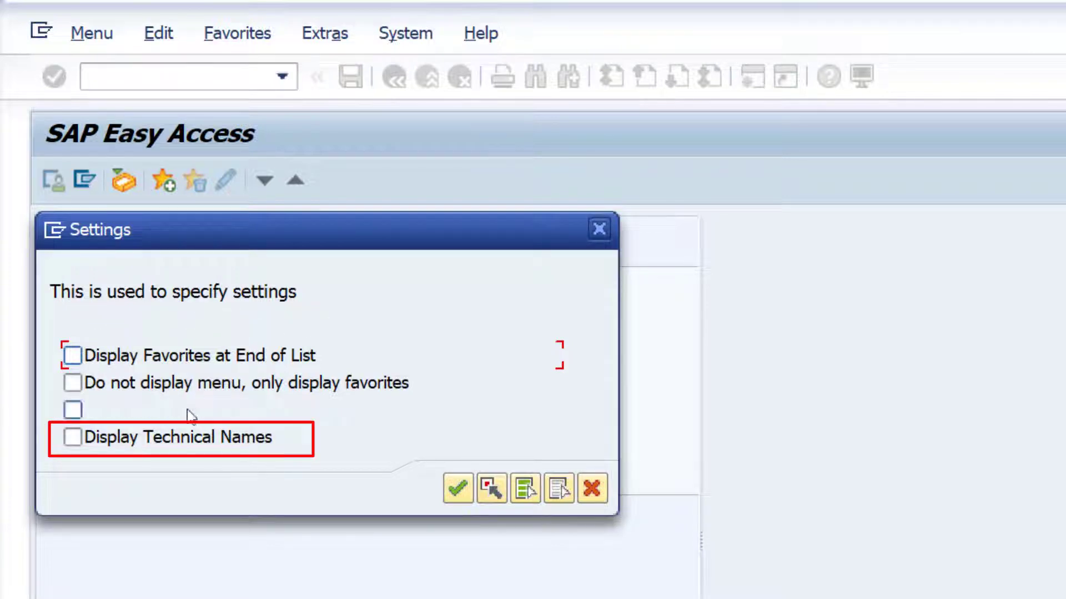
left_click(73, 438)
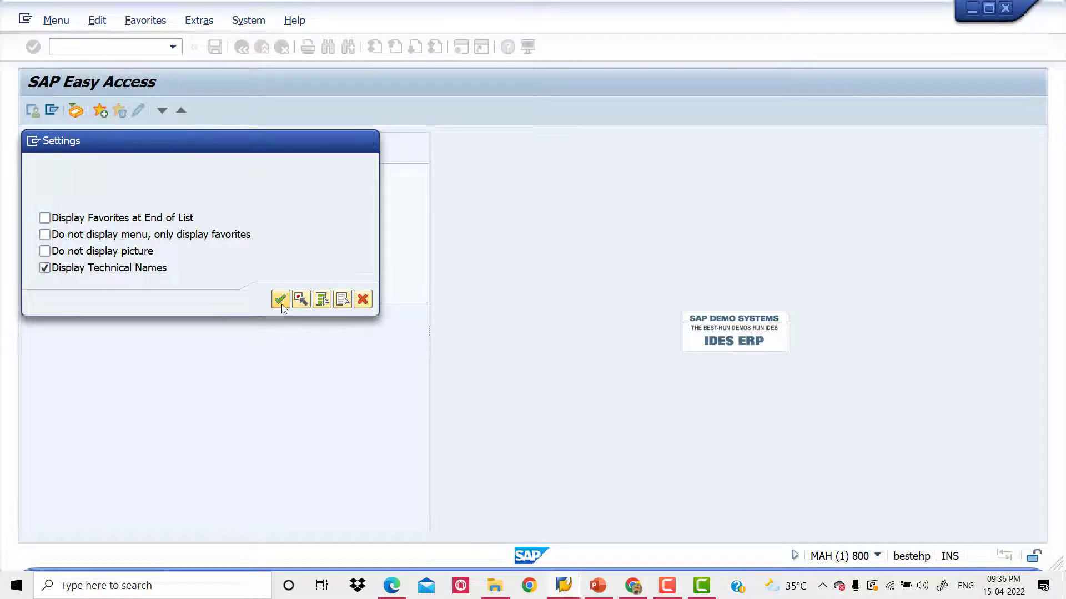
left_click(281, 305)
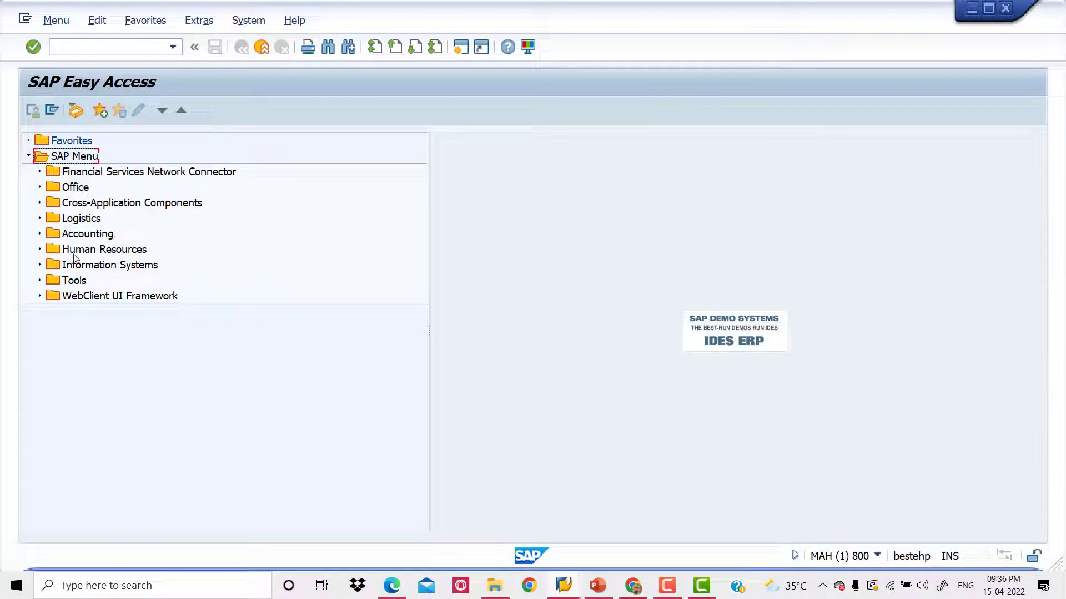
Step: Expand Accounting > Financial Accounting > General Ledger > Document Entry to examine the transaction codes beside the entries
left_click(39, 234)
left_click(51, 250)
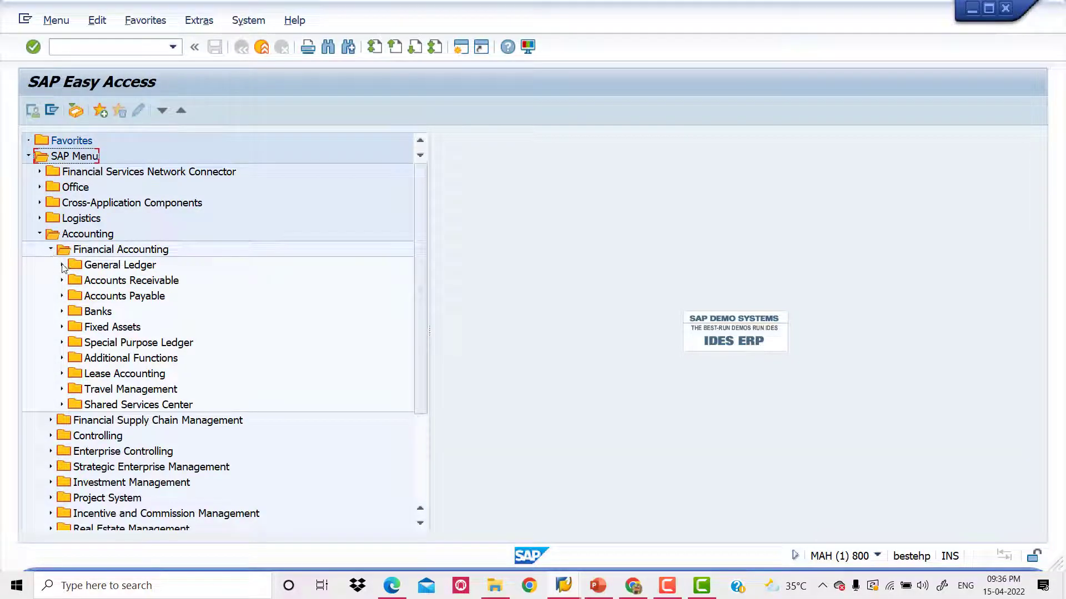
left_click(63, 266)
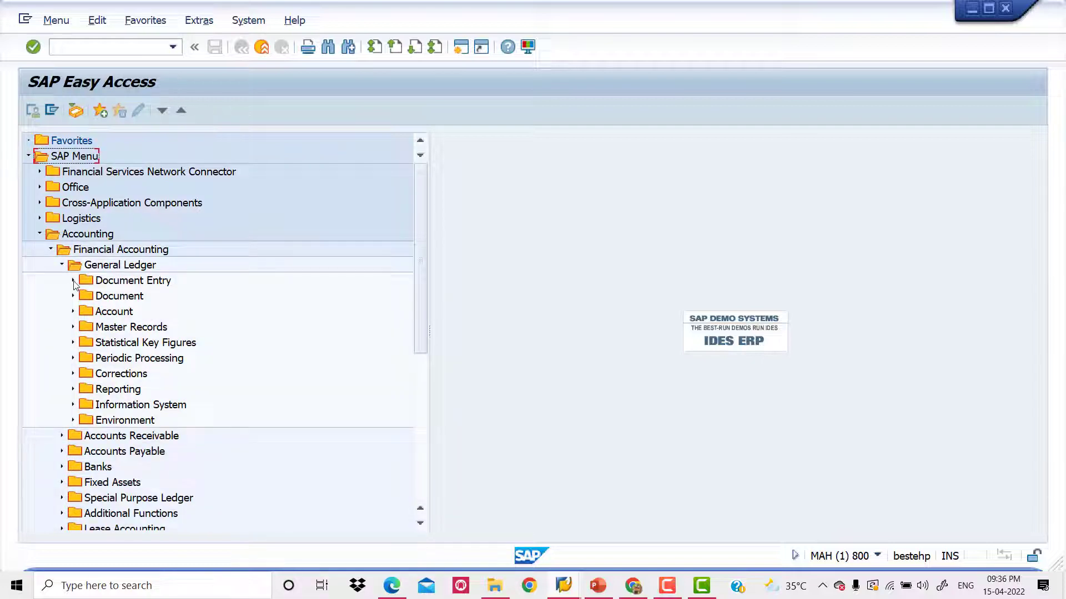
left_click(73, 281)
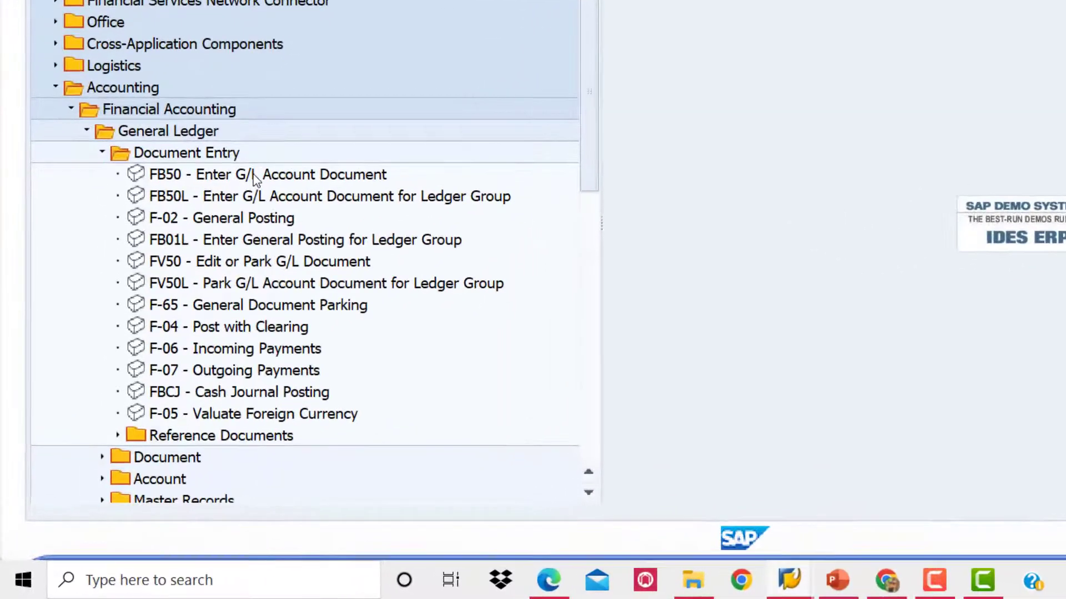